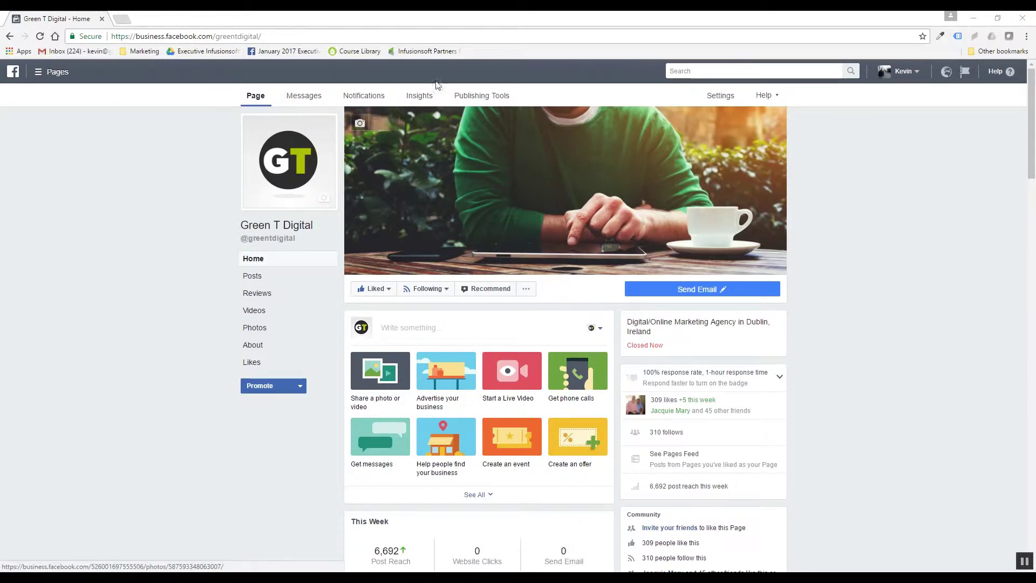
Step: Open the Page's Video Library and edit the 'Digital Hack Thursday: How To Do Keyword Research' video
left_click(279, 319)
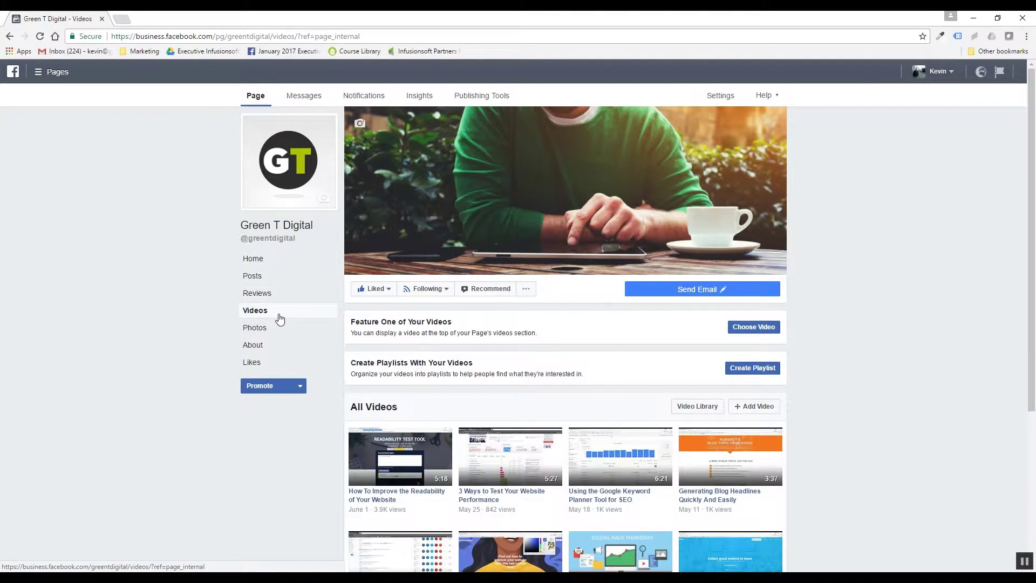
scroll(208, 308, "down", 2)
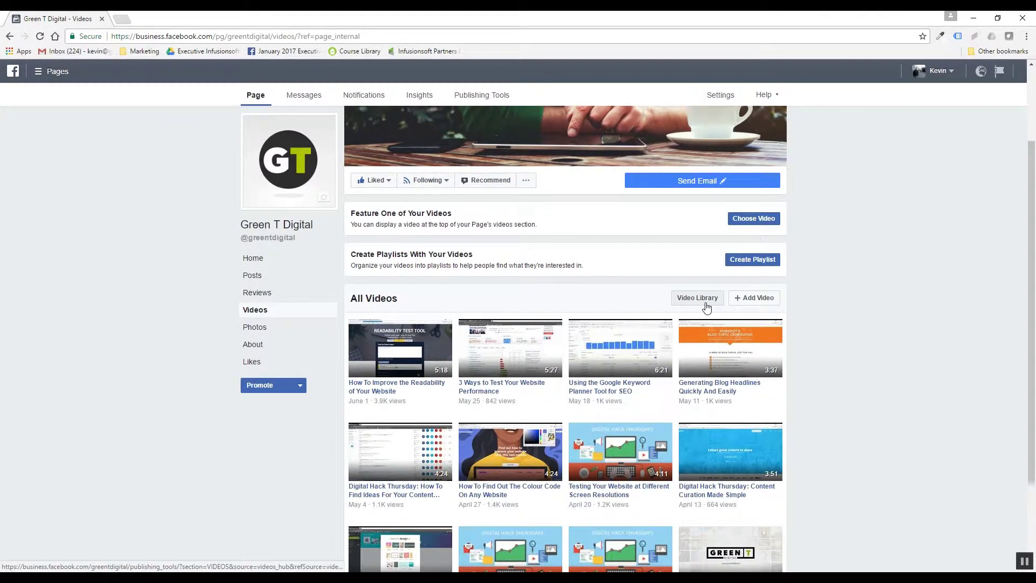
left_click(706, 307)
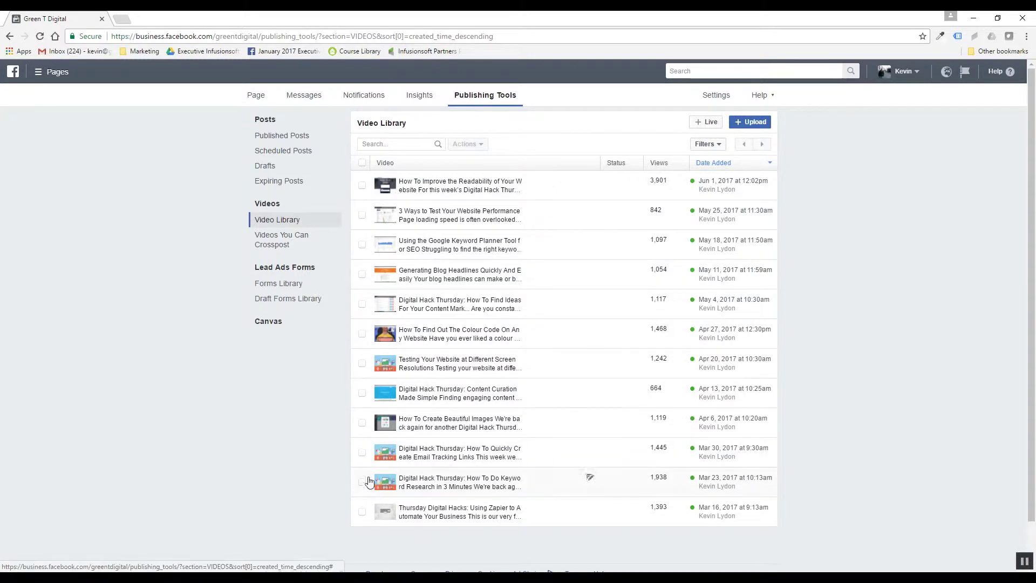
left_click(590, 478)
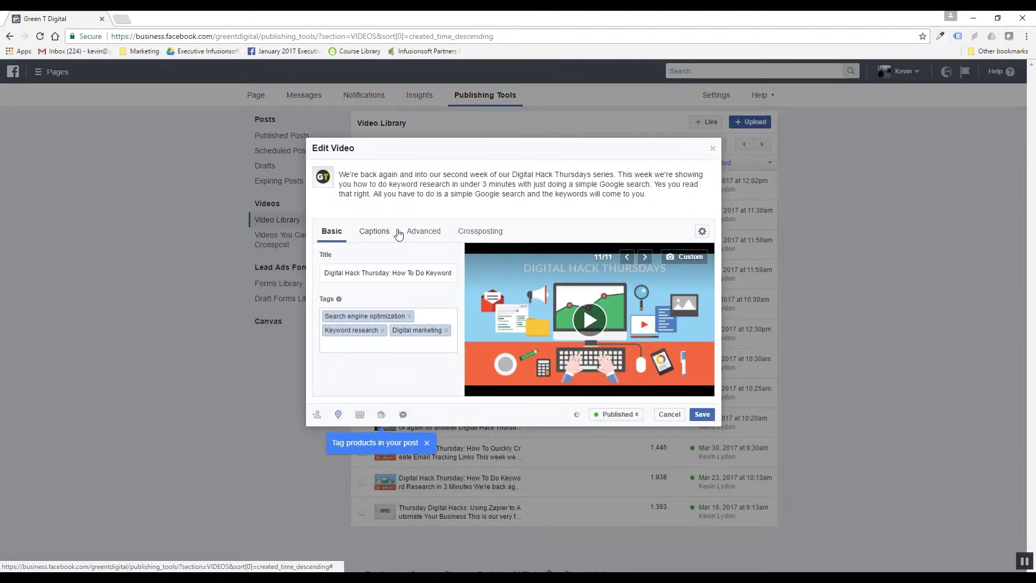
Step: Switch the Edit Video dialog to the video's Captions settings
left_click(387, 239)
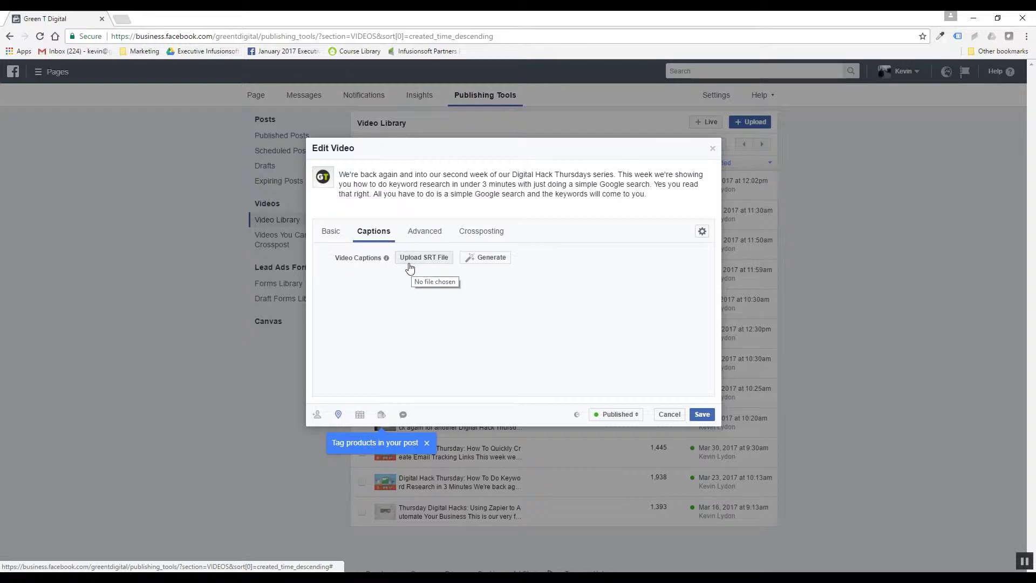
Step: Auto-generate captions, erase the stray 'Oh' from the first caption and delete that caption
left_click(499, 266)
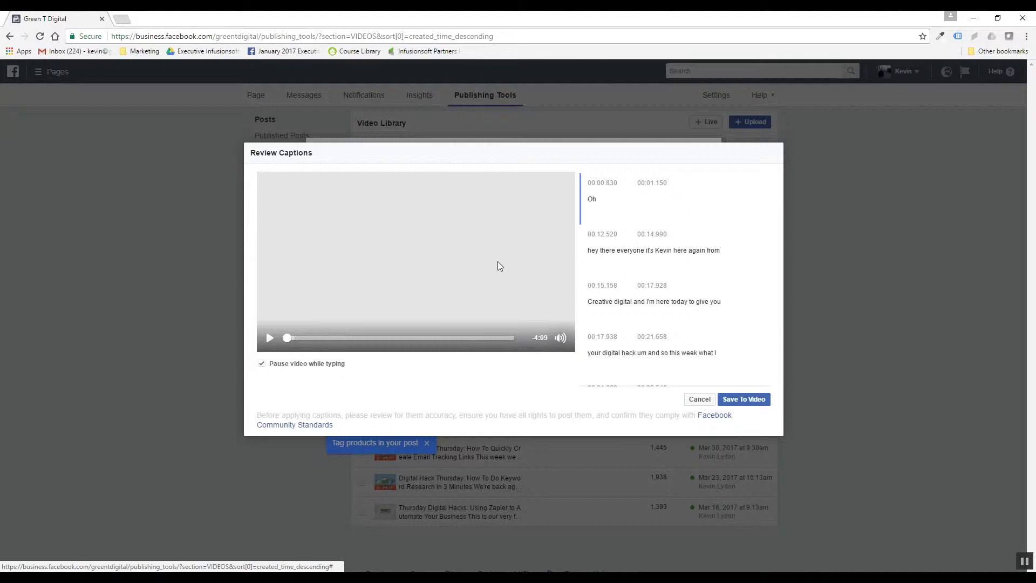
mouse_move(636, 208)
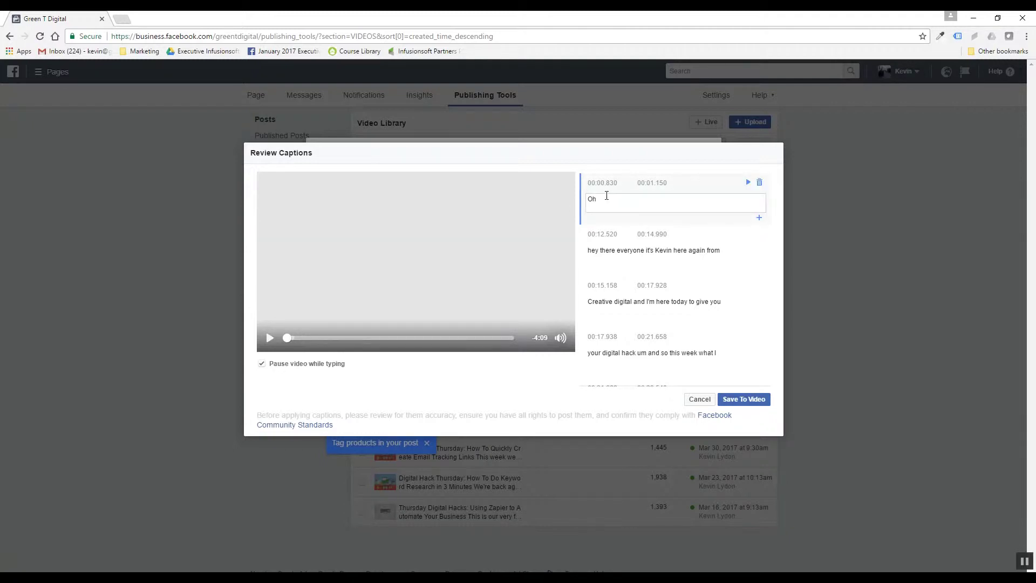
left_click_drag(605, 198, 574, 202)
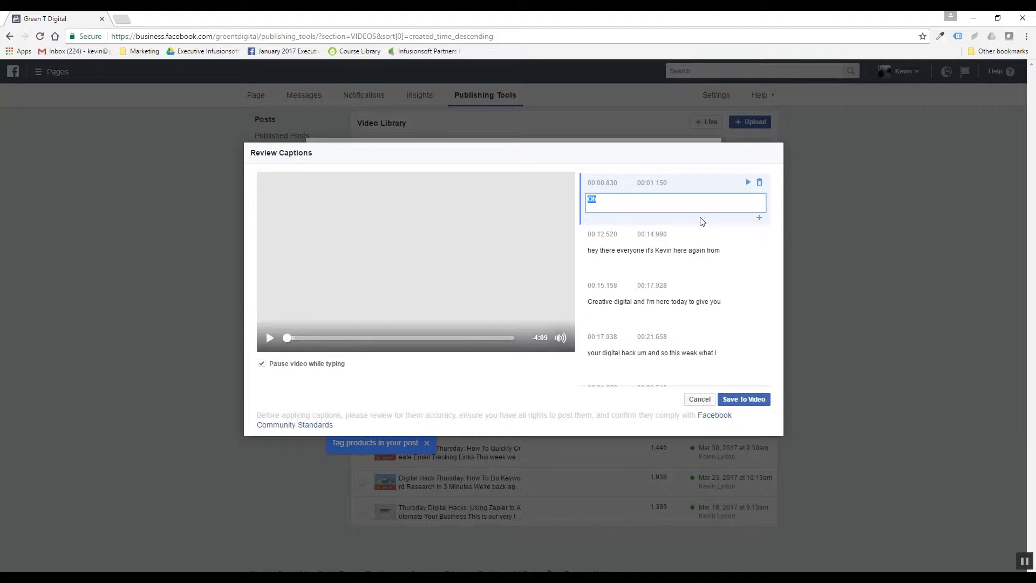
key("BackSpace")
left_click(759, 183)
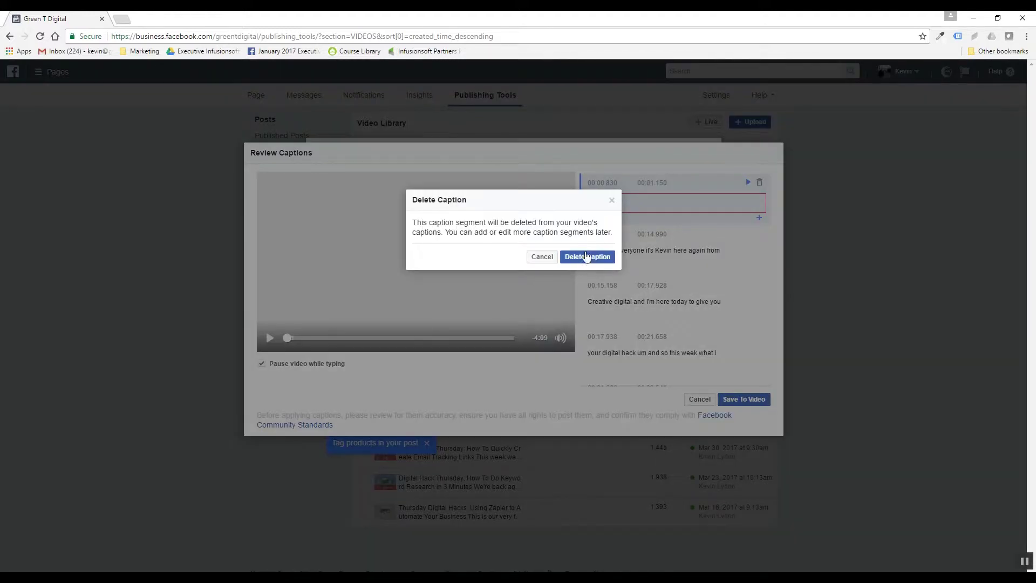
left_click(587, 257)
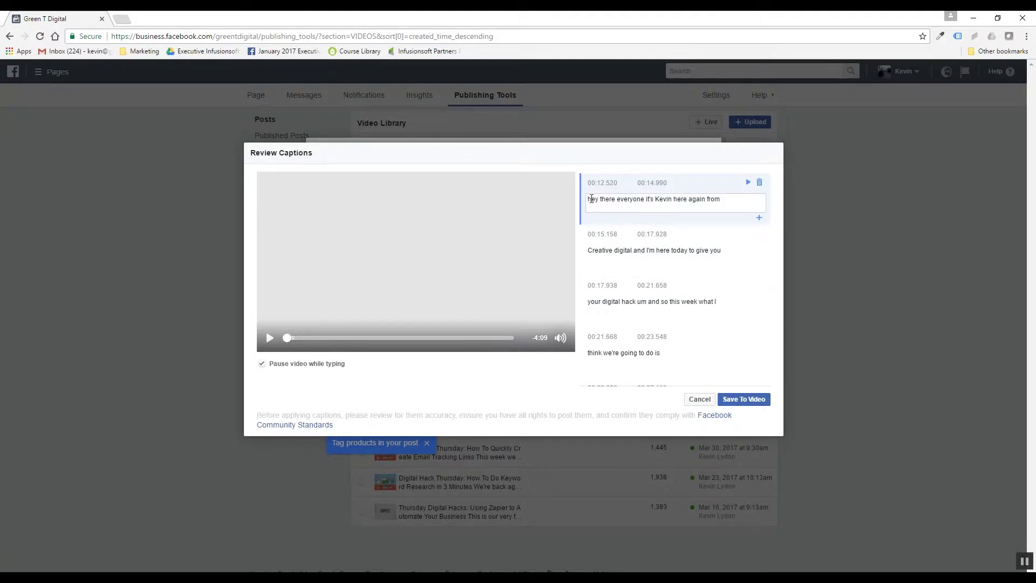
Step: Capitalise 'hey' to 'Hey' in the opening caption
left_click(590, 200)
key("BackSpace")
type("H")
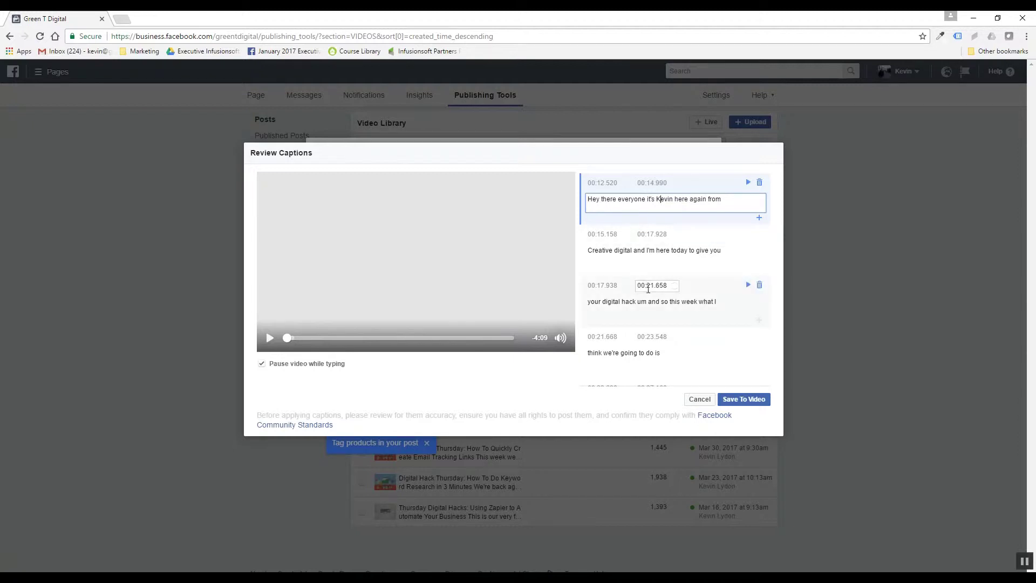
Step: Strip the filler 'um' from the 'your digital hack' caption and move down to the 'Um so I'm gonna' caption
left_click(649, 303)
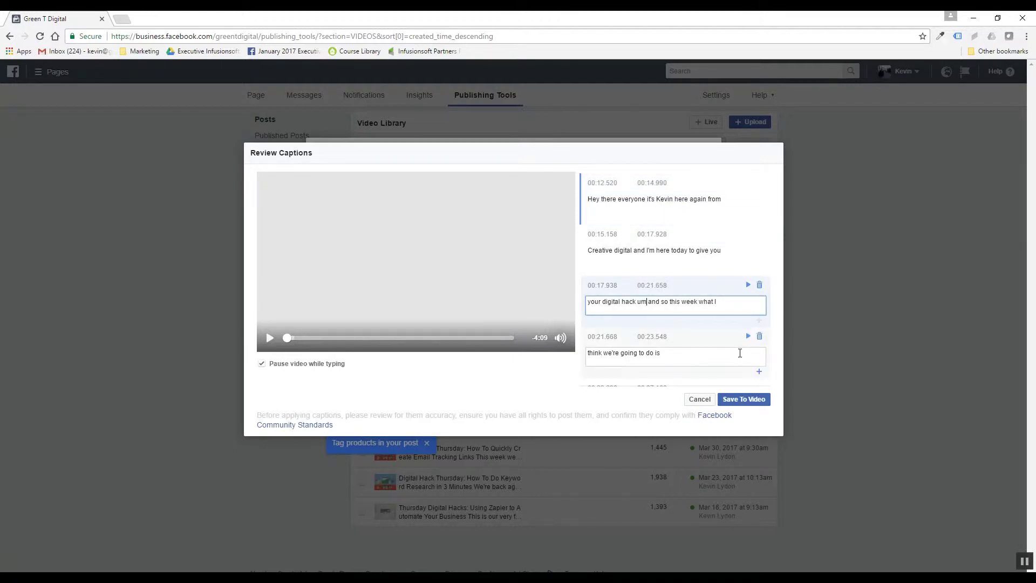
key("BackSpace")
key("BackSpace")
key("BackSpace")
scroll(723, 311, "down", 2)
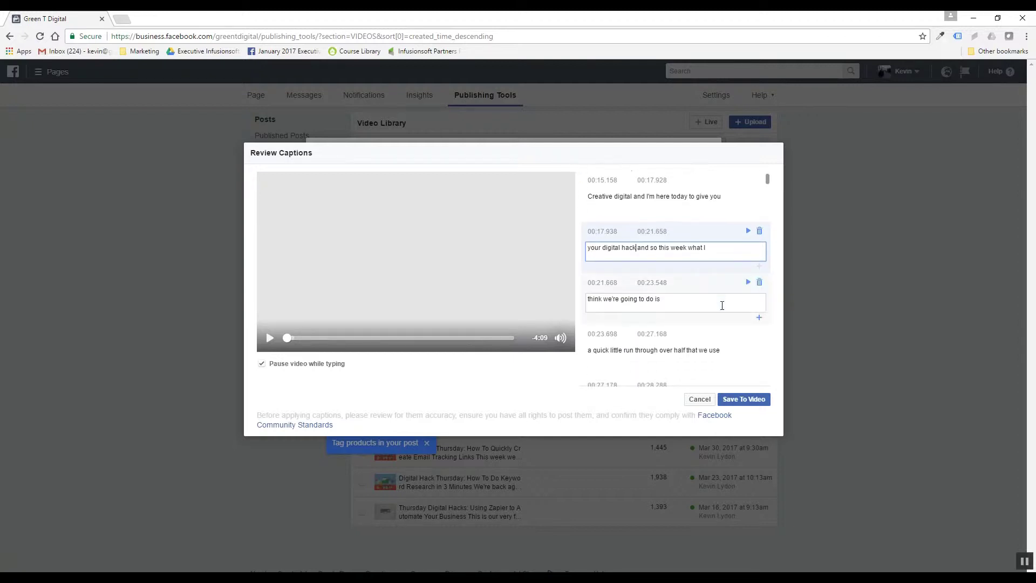
scroll(722, 306, "down", 2)
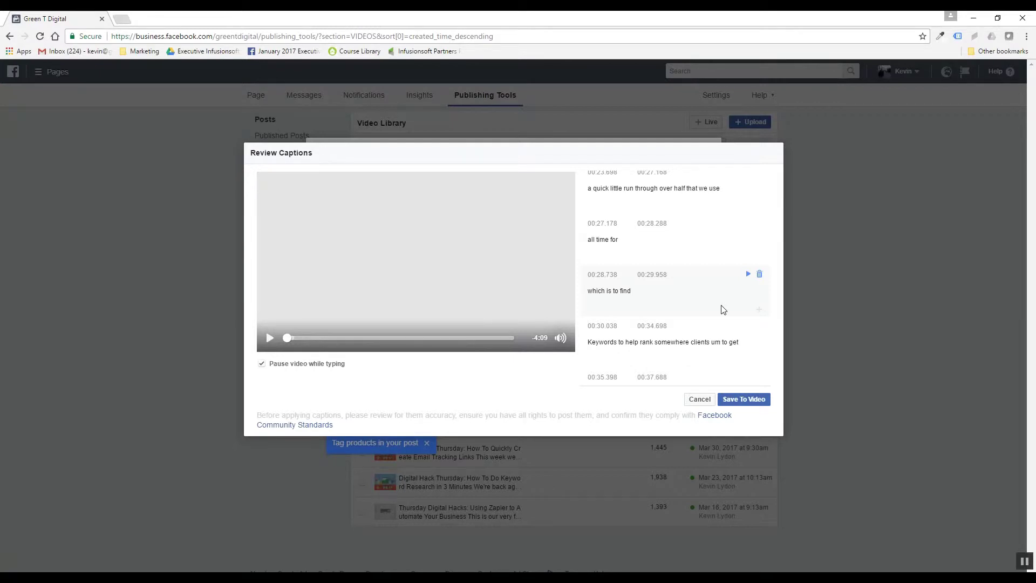
scroll(723, 309, "down", 3)
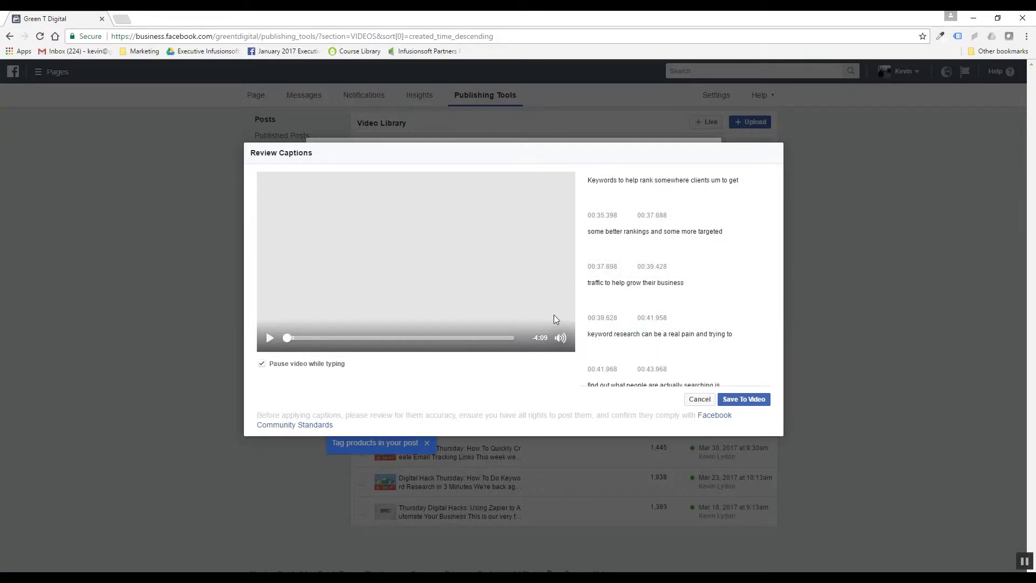
scroll(665, 322, "down", 3)
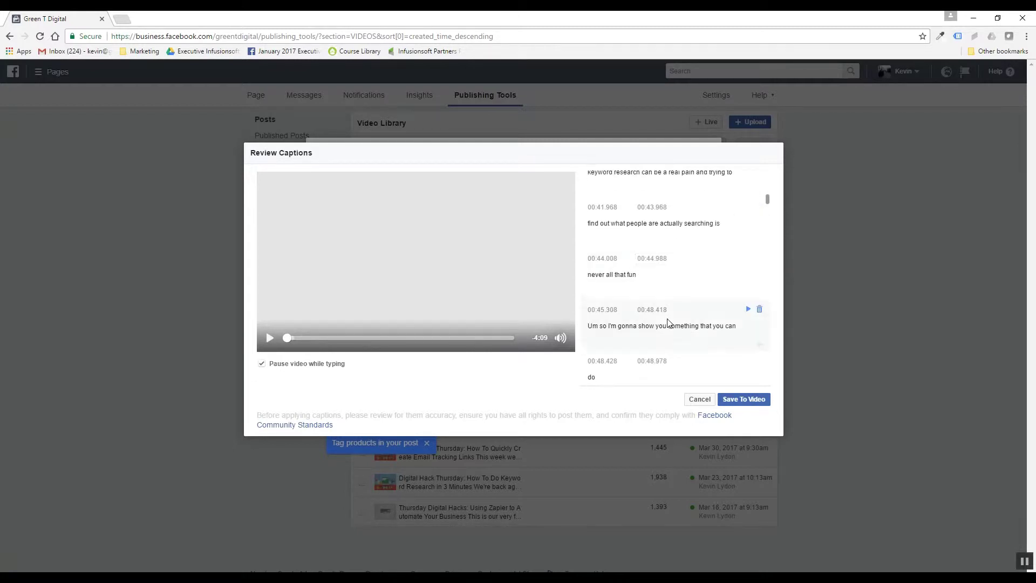
scroll(667, 322, "down", 2)
left_click(596, 218)
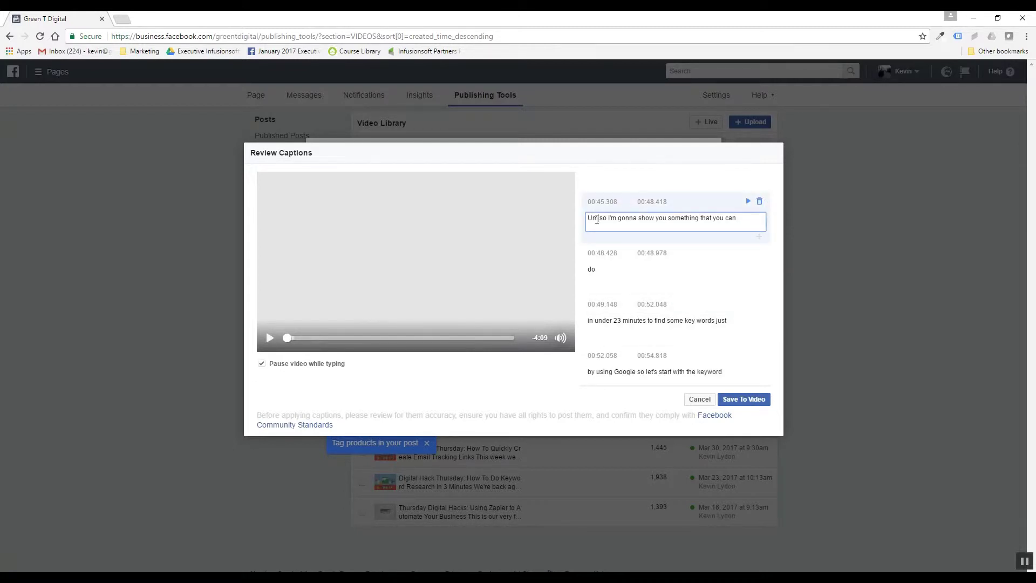
Step: Remove the leading 'Um' from the 'so I'm gonna show you something' caption and copy its text
left_click_drag(597, 219, 578, 221)
key("BackSpace")
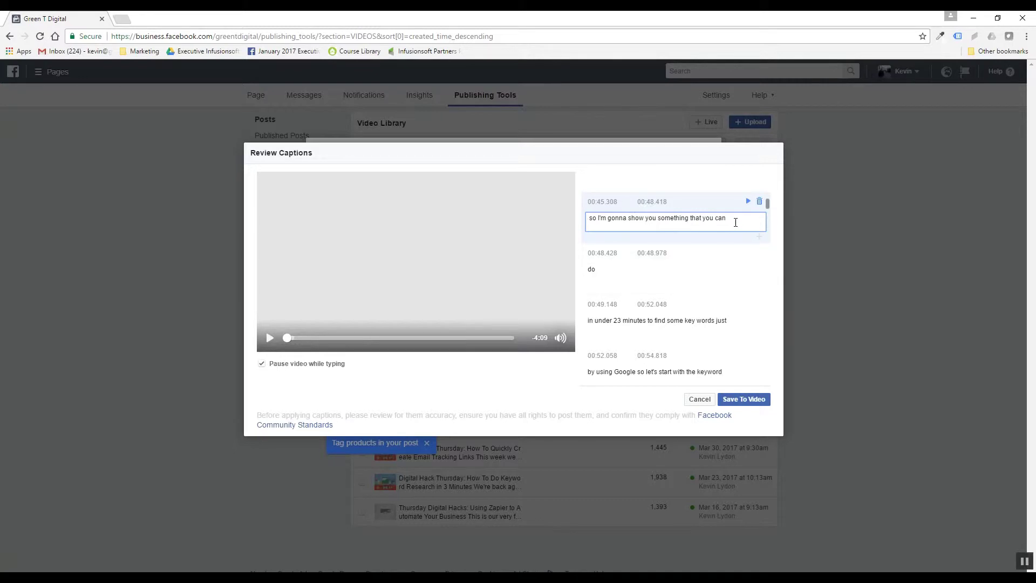
left_click_drag(727, 218, 552, 222)
right_click(624, 219)
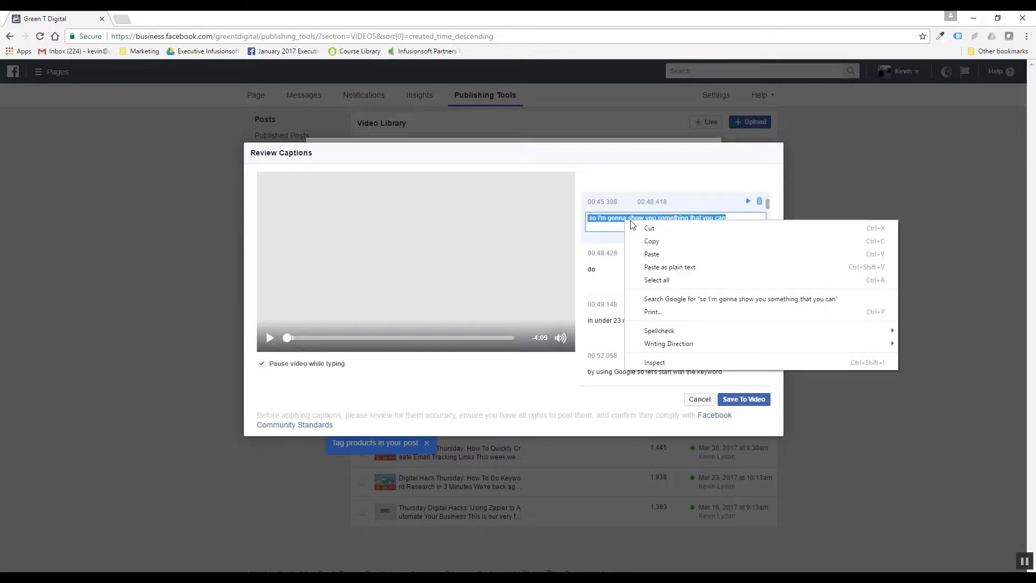
left_click(651, 242)
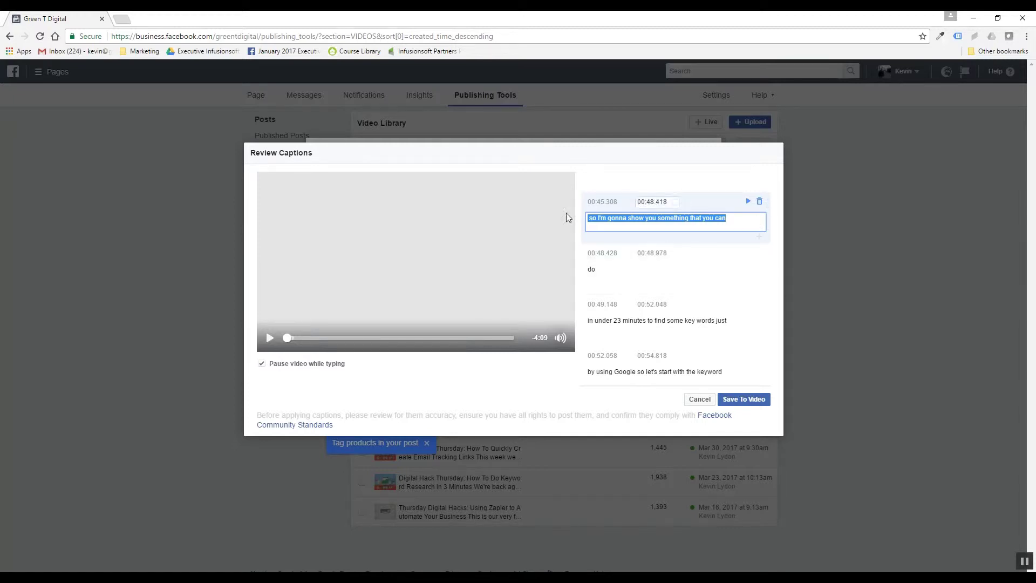
scroll(701, 324, "down", 1)
Step: Save the English (US) captions to the video and save the Edit Video dialog
left_click(745, 400)
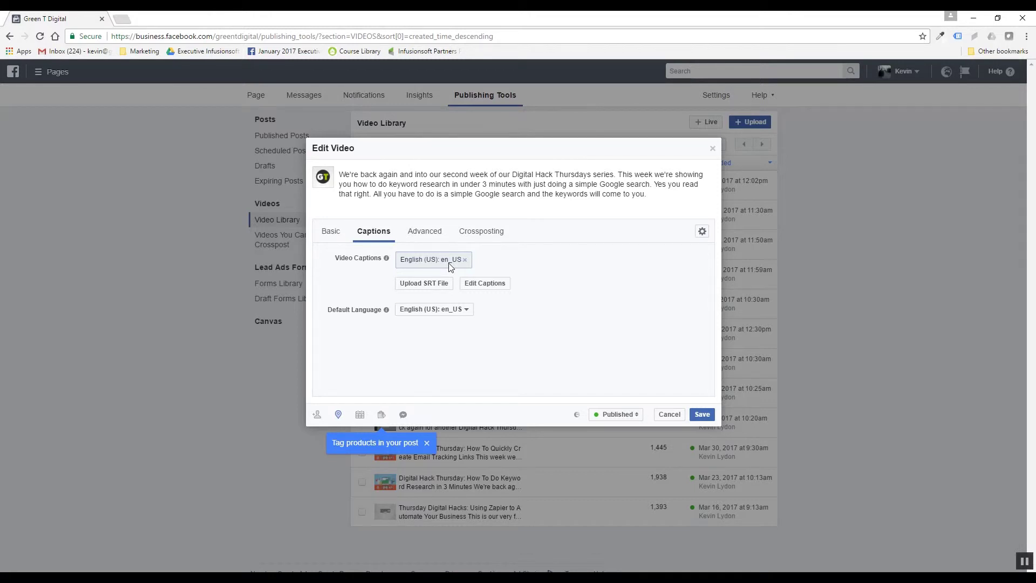
left_click(703, 414)
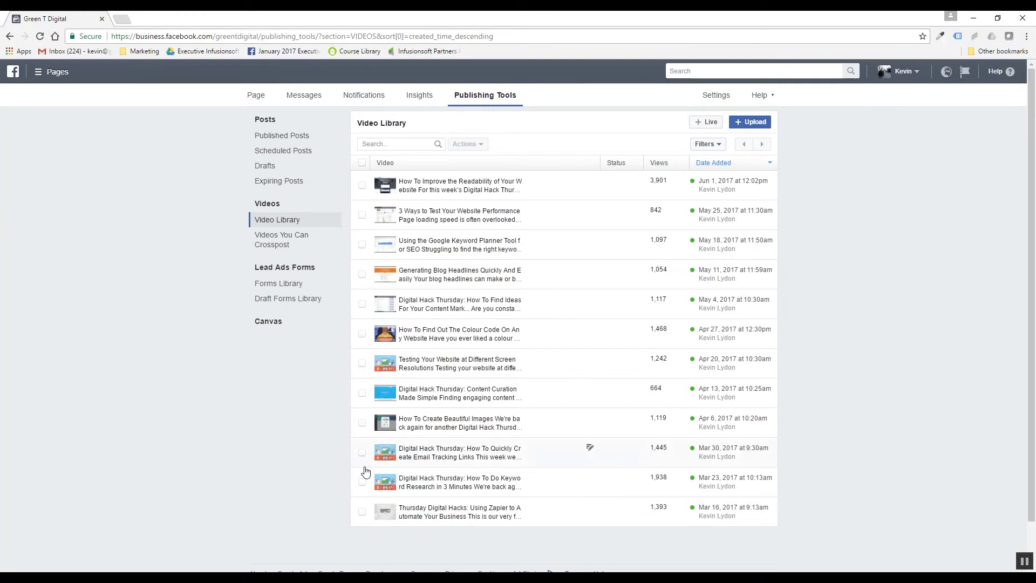
left_click(448, 478)
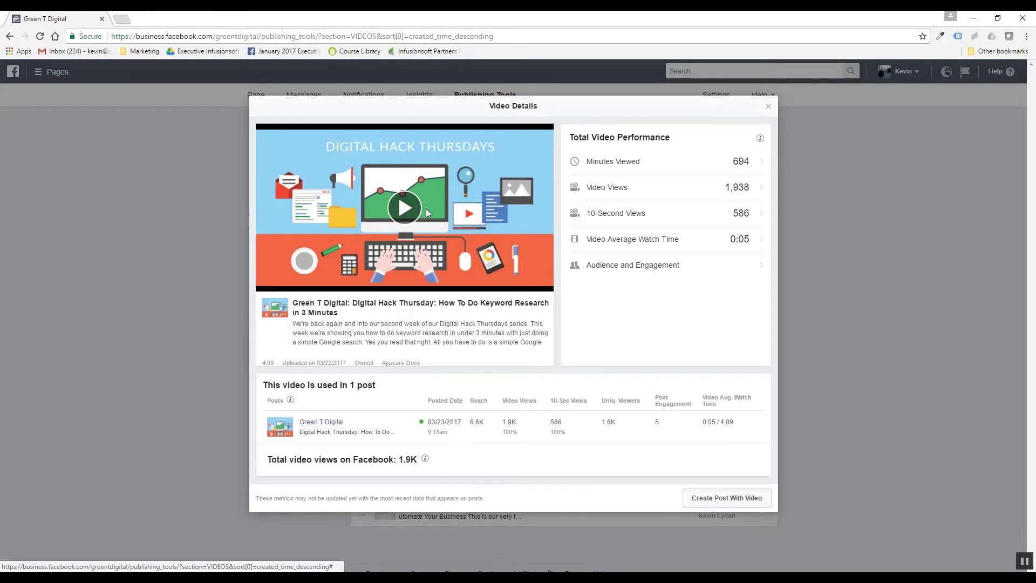
left_click(414, 215)
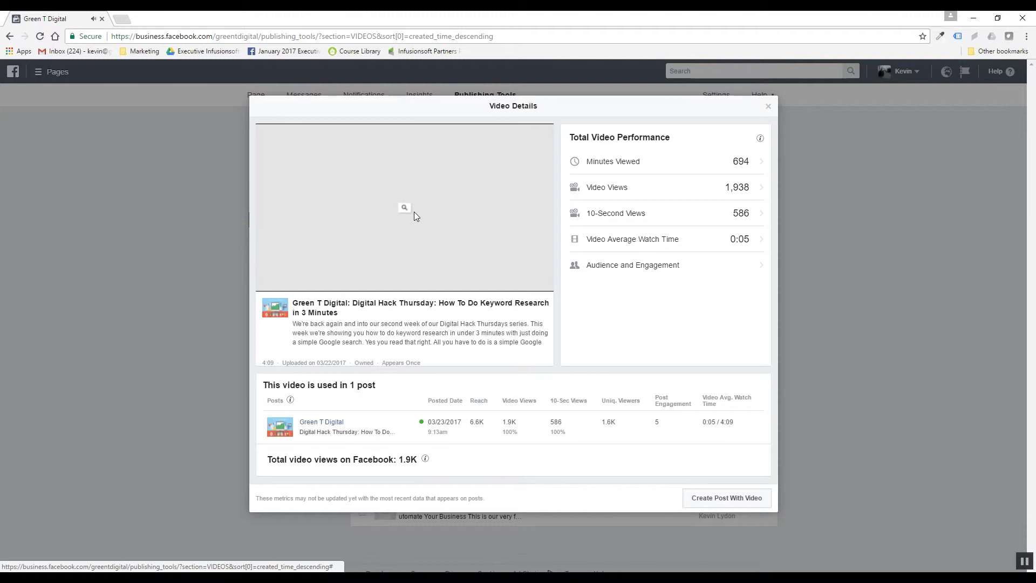
key("XF86AudioLowerVolume")
key("XF86AudioLowerVolume")
key("XF86AudioLowerVolume")
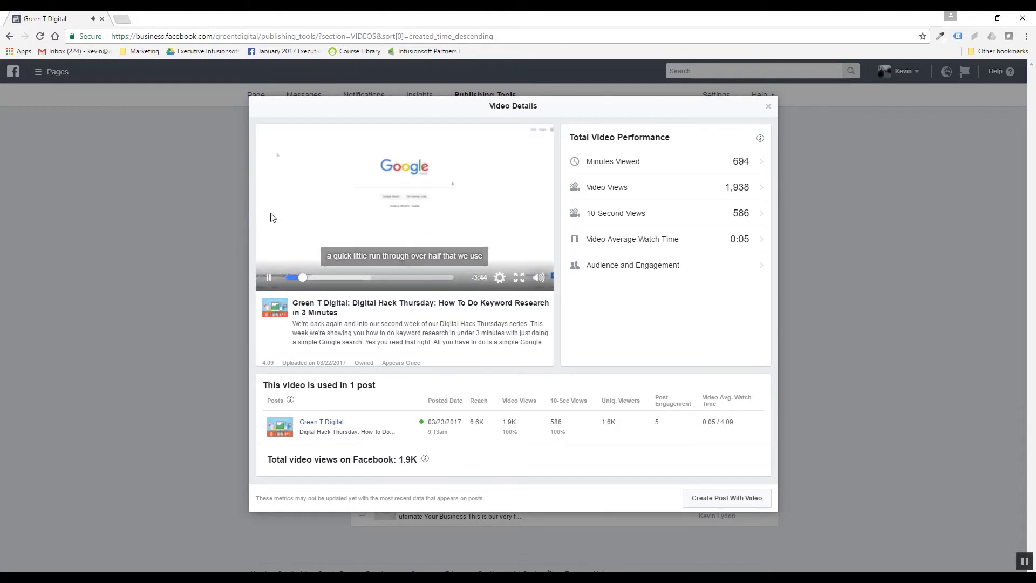
left_click(269, 279)
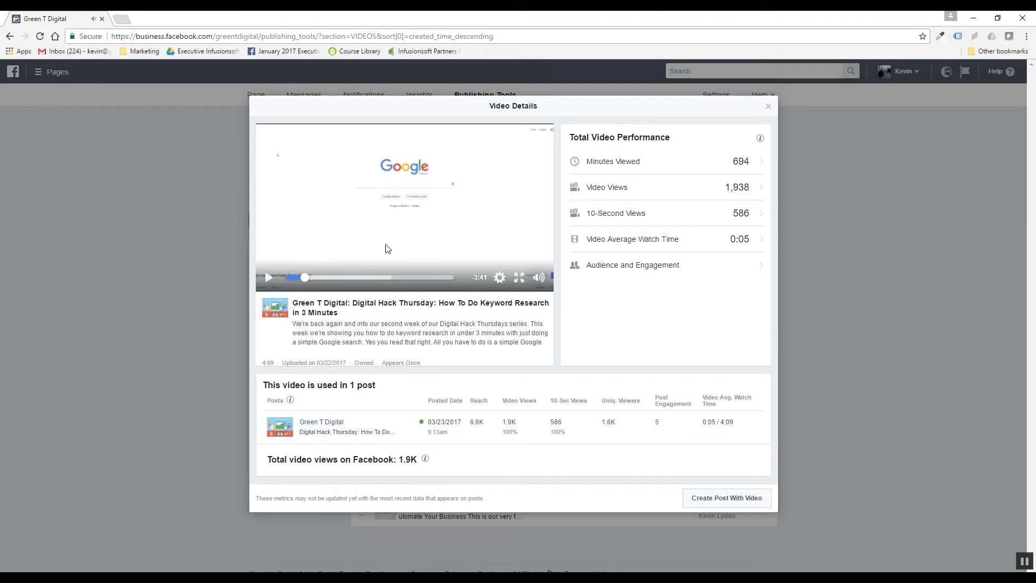
left_click(268, 278)
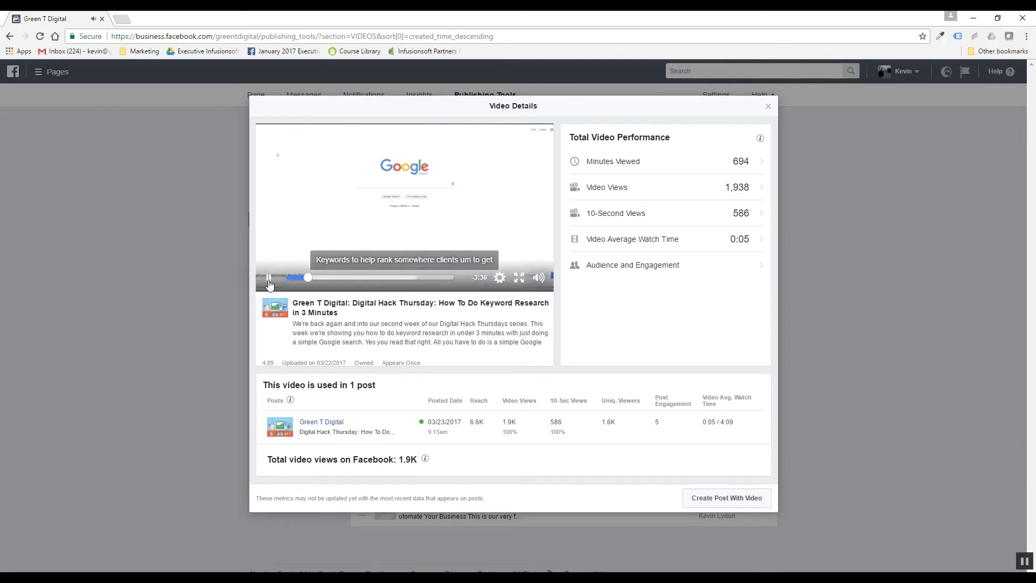
key("space")
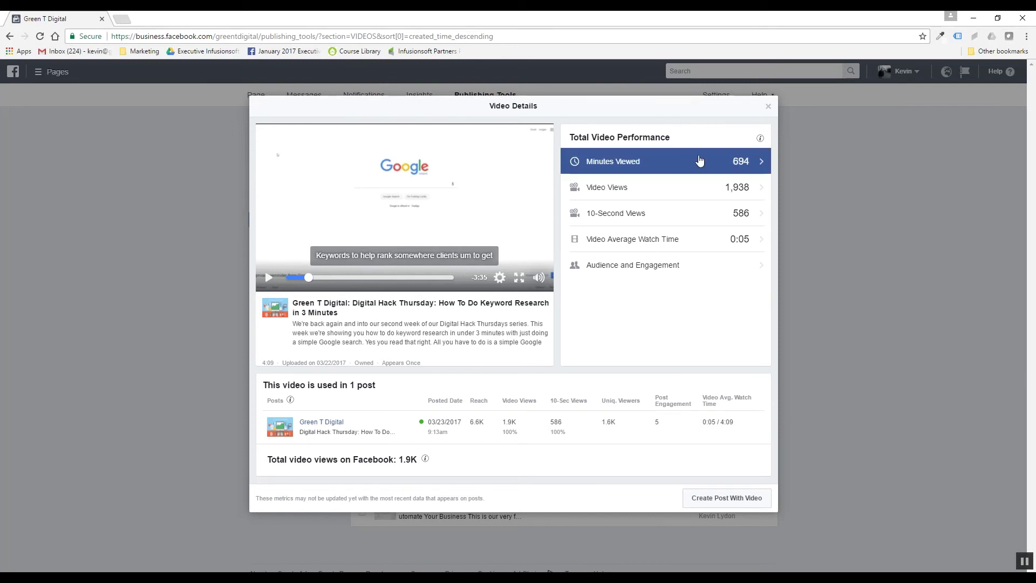
left_click(769, 106)
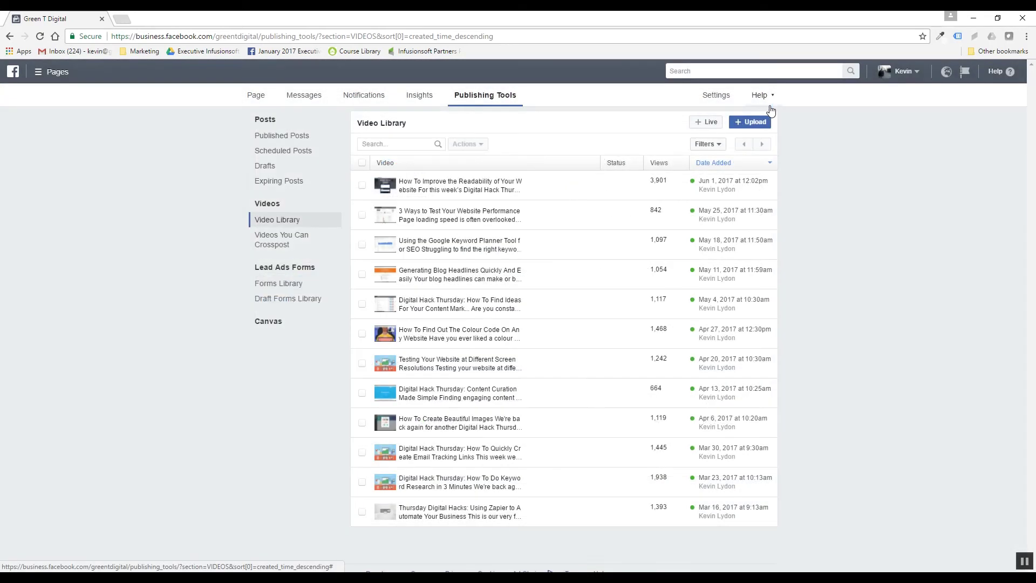